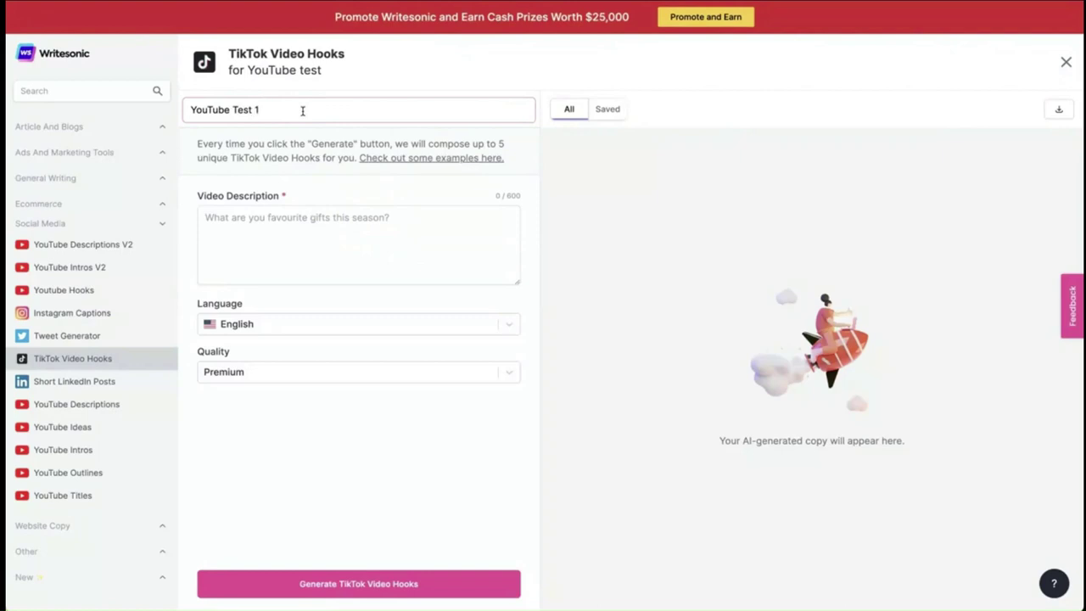
Generate TikTok video hooks for the description '5 ways to eliminate writer's block'
{"action": "left_click", "coordinate": [348, 217]}
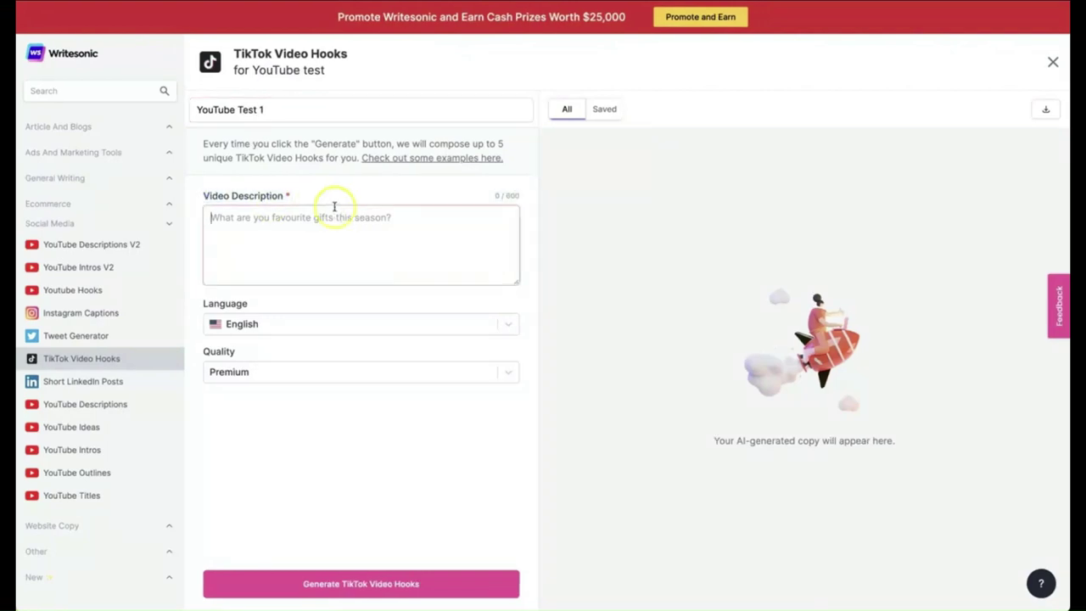
{"action": "type", "text": "5 ways to eliminate writer's block"}
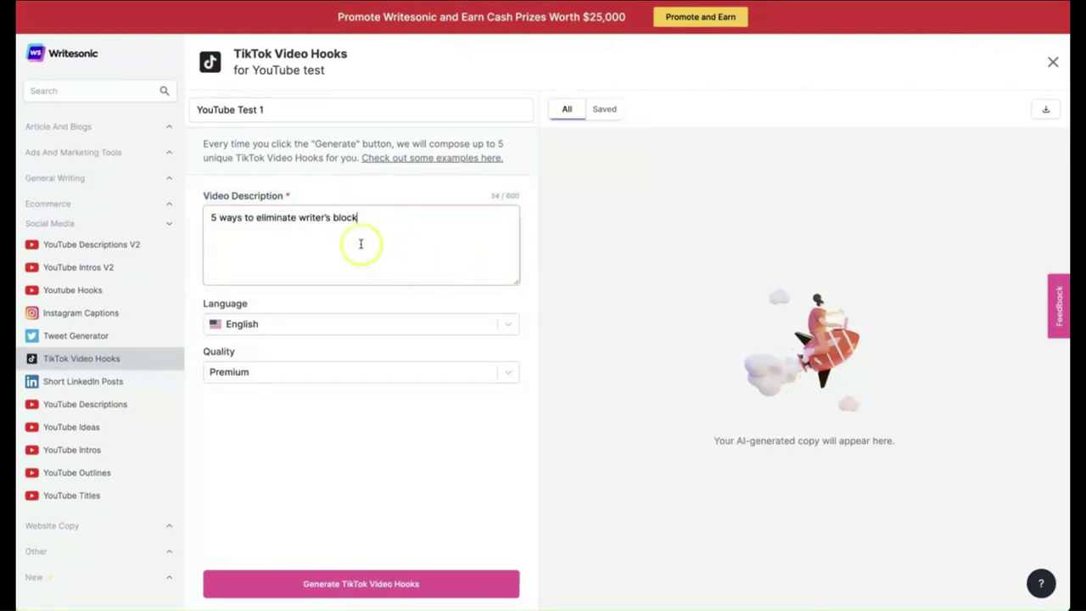
{"action": "left_click", "coordinate": [370, 583]}
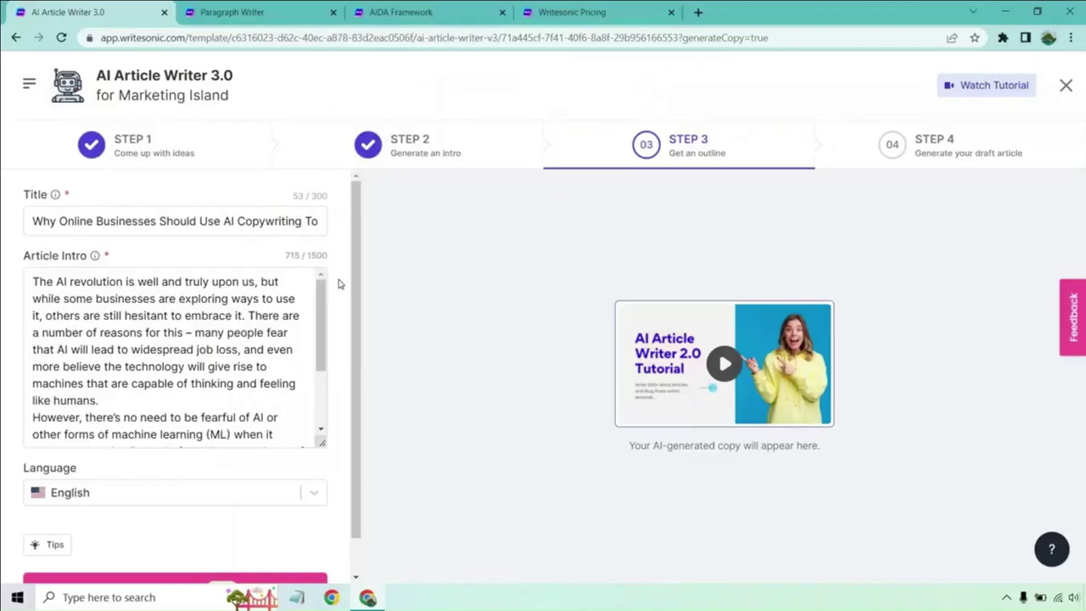
Generate section outlines for the AI copywriting article and review the outline cards
{"action": "scroll", "coordinate": [339, 283], "scroll_direction": "down", "scroll_amount": 1}
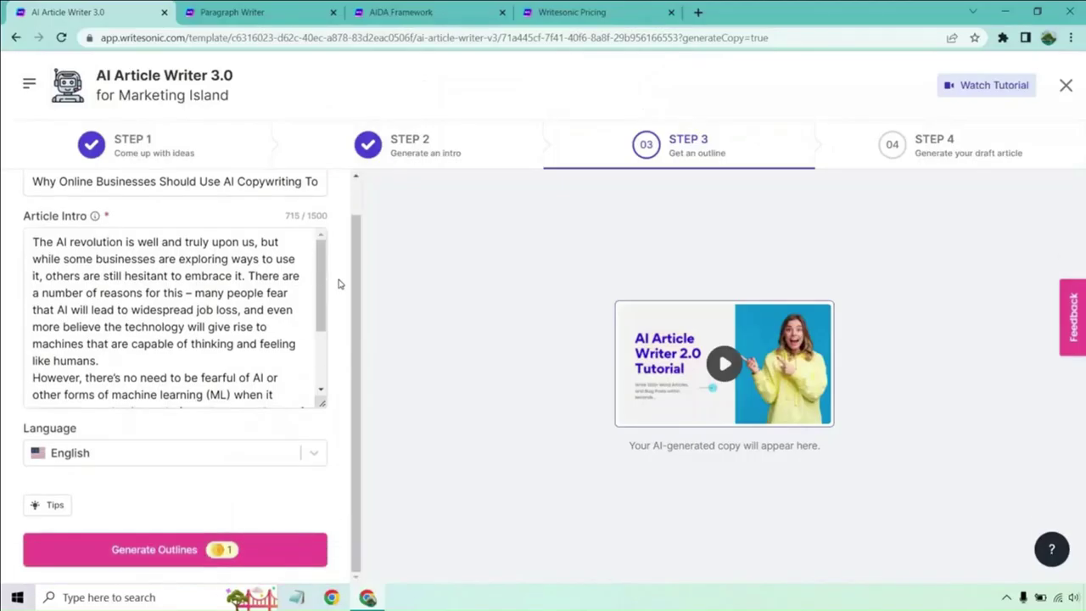
{"action": "left_click", "coordinate": [170, 547]}
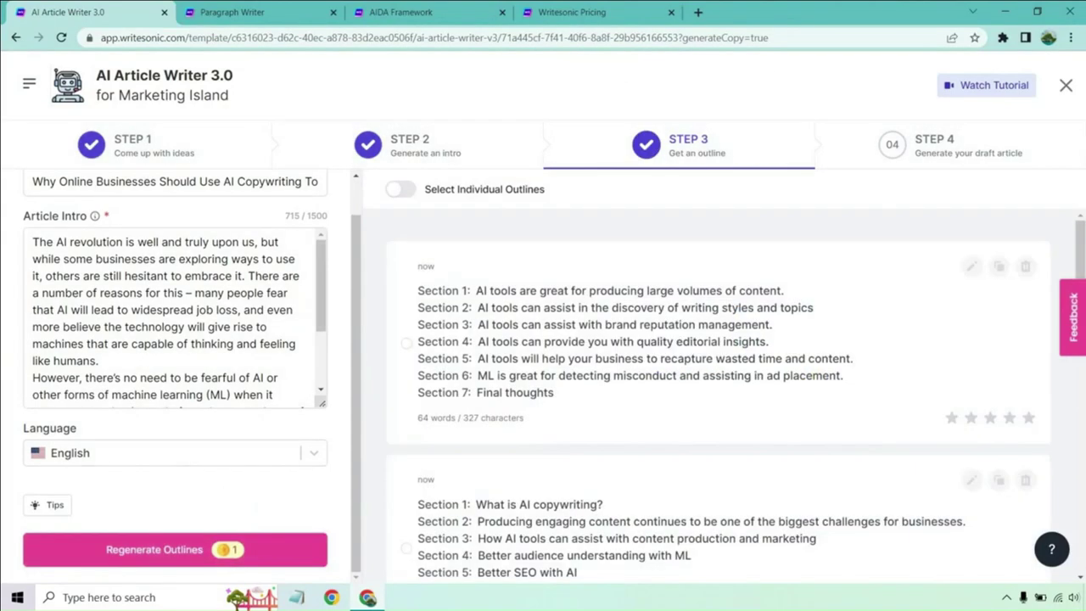
{"action": "scroll", "coordinate": [725, 280], "scroll_direction": "down", "scroll_amount": 1}
{"action": "scroll", "coordinate": [775, 376], "scroll_direction": "down", "scroll_amount": 3}
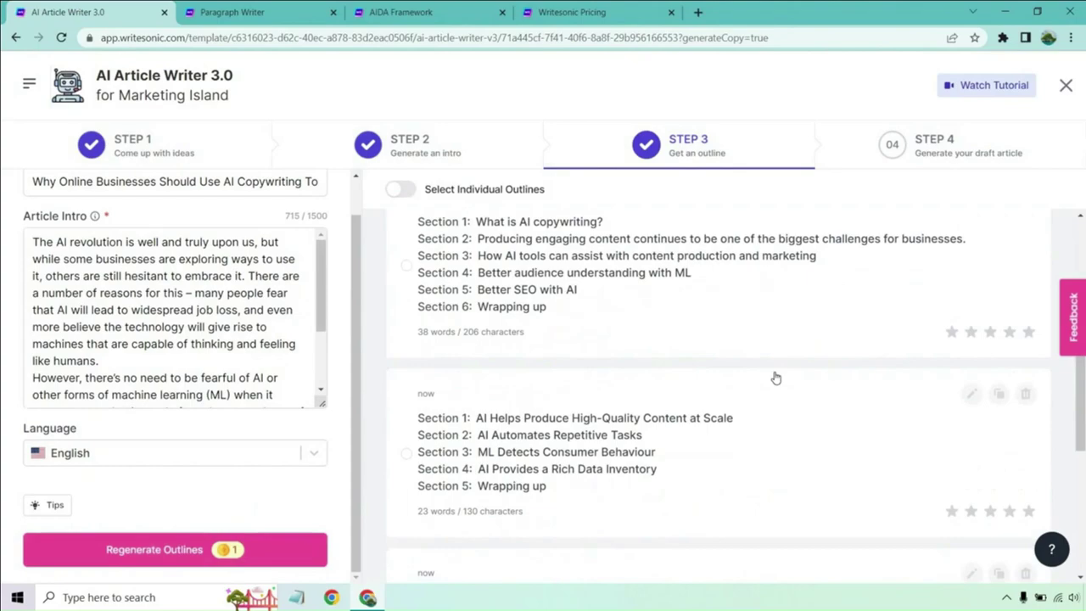
{"action": "scroll", "coordinate": [778, 375], "scroll_direction": "down", "scroll_amount": 2}
{"action": "scroll", "coordinate": [786, 348], "scroll_direction": "down", "scroll_amount": 2}
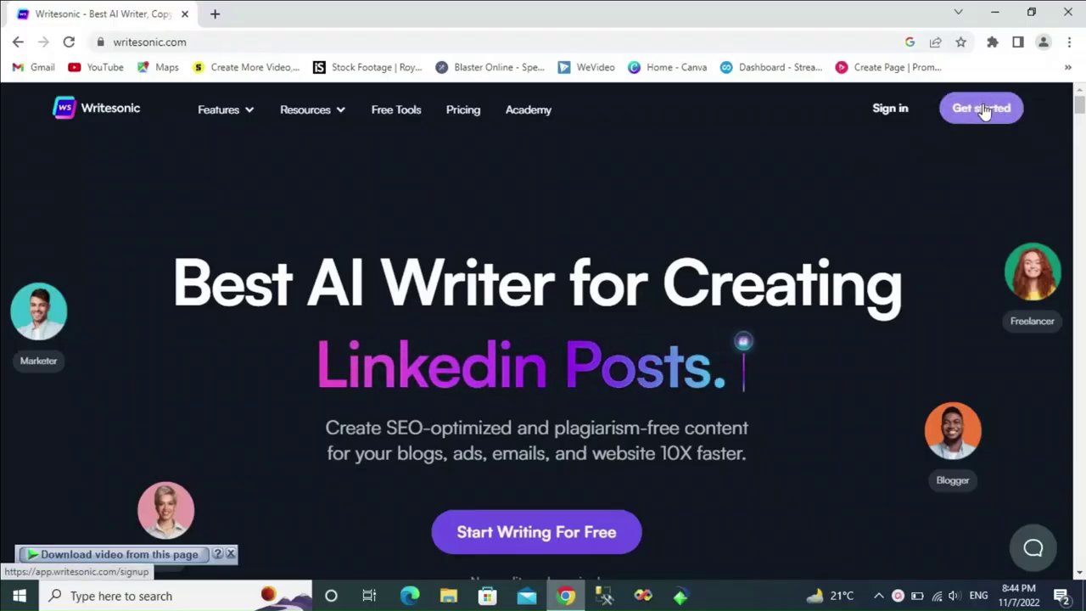
Sign up for a new account with a full name, business email and password
{"action": "left_click", "coordinate": [982, 110]}
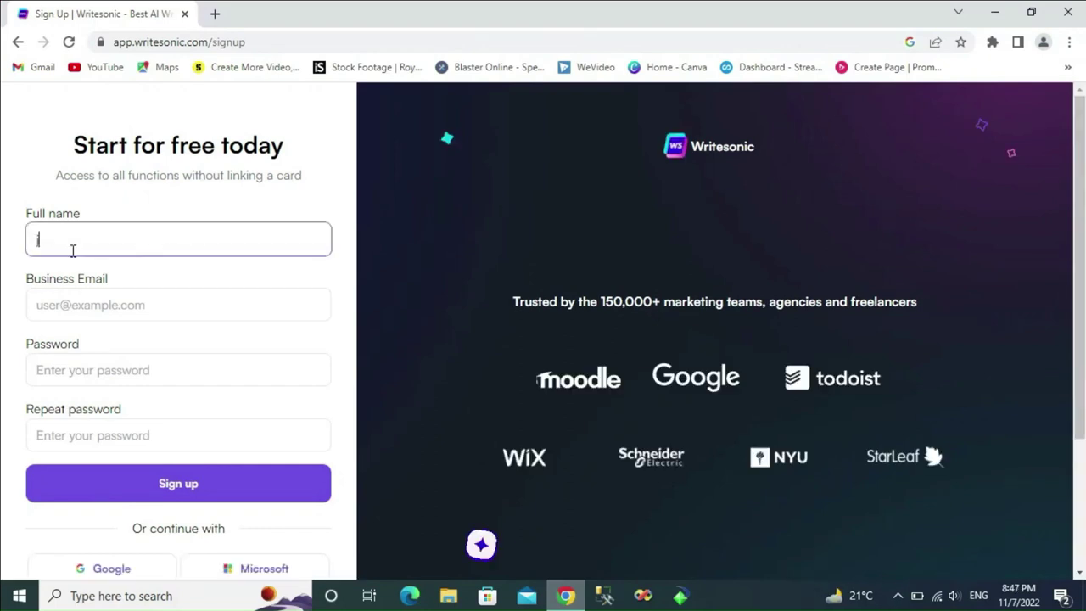
{"action": "type", "text": "john"}
{"action": "left_click", "coordinate": [93, 305]}
{"action": "left_click", "coordinate": [82, 365]}
{"action": "key", "text": "ctrl+v"}
{"action": "left_click", "coordinate": [77, 436]}
{"action": "type", "text": "•••"}
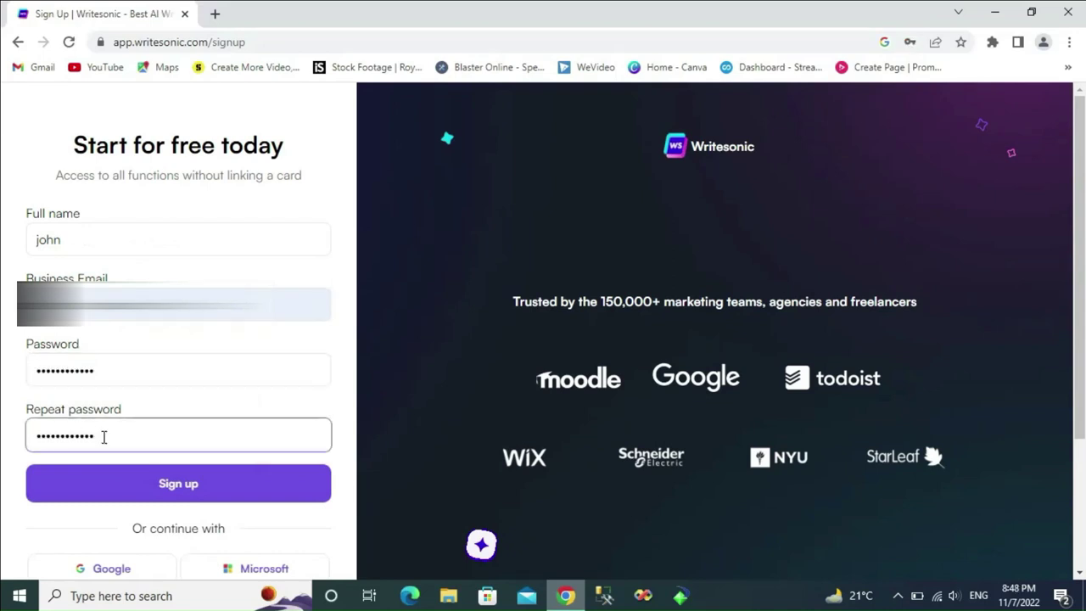
{"action": "left_click", "coordinate": [157, 483]}
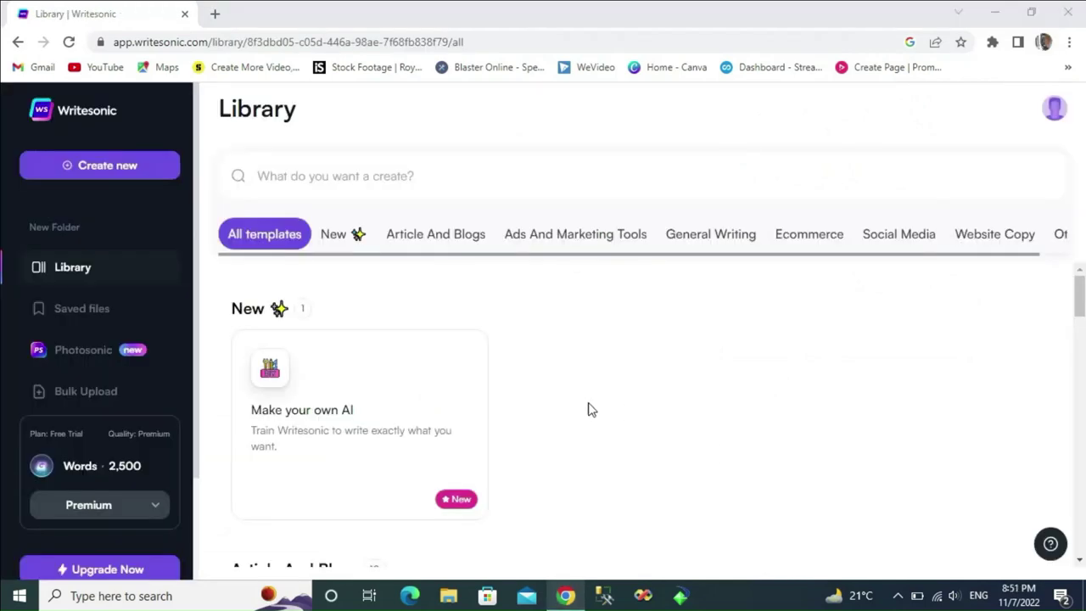
Scroll through the billing upgrade plans and the Social Media templates list
{"action": "scroll", "coordinate": [591, 409], "scroll_direction": "down", "scroll_amount": 1}
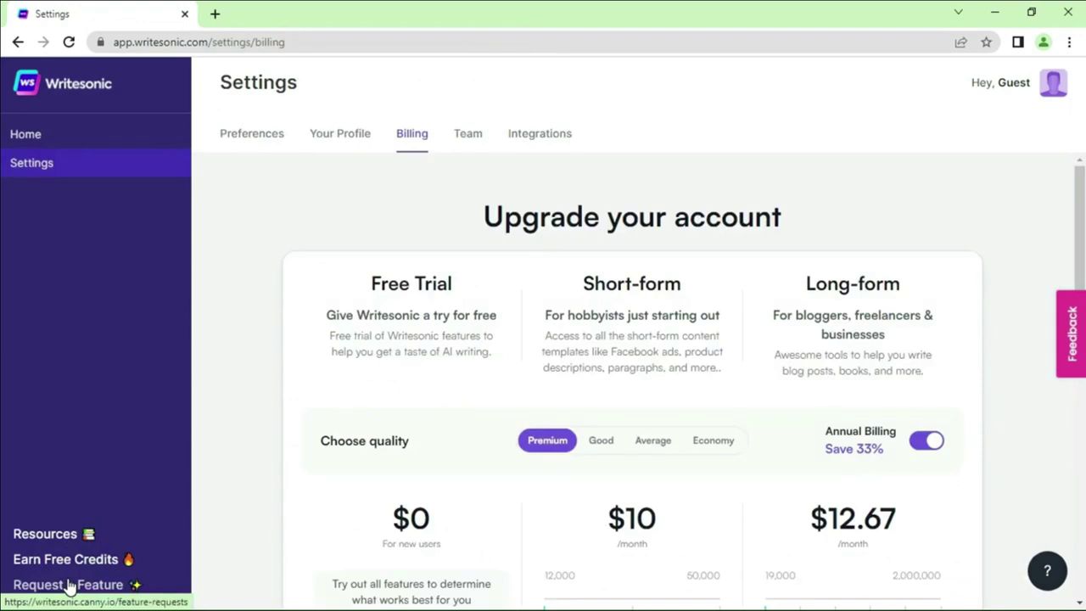
{"action": "scroll", "coordinate": [4, 251], "scroll_direction": "down", "scroll_amount": 3}
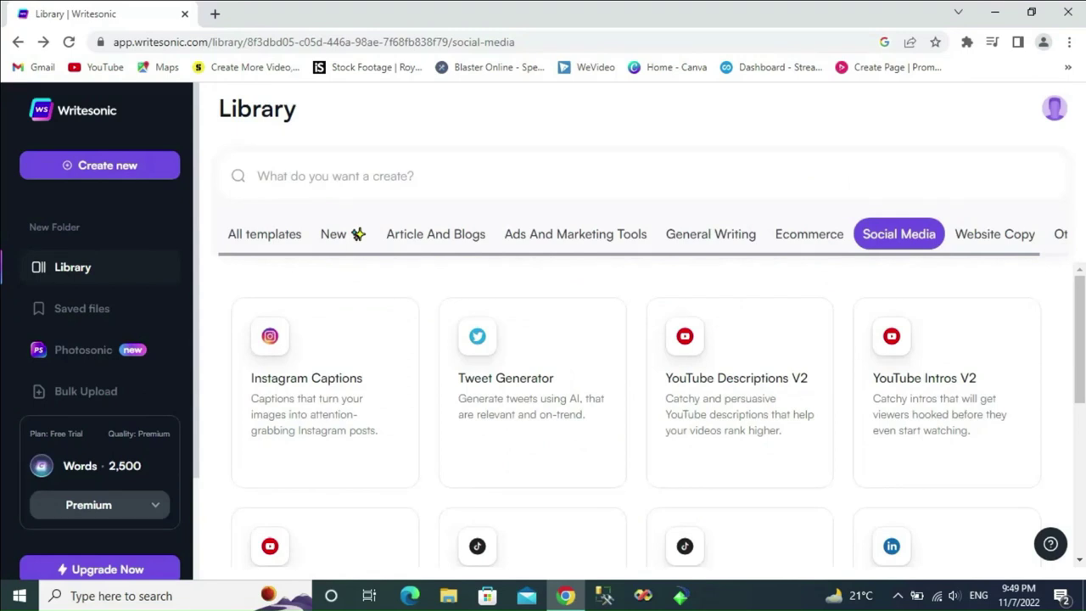
{"action": "mouse_move", "coordinate": [325, 392]}
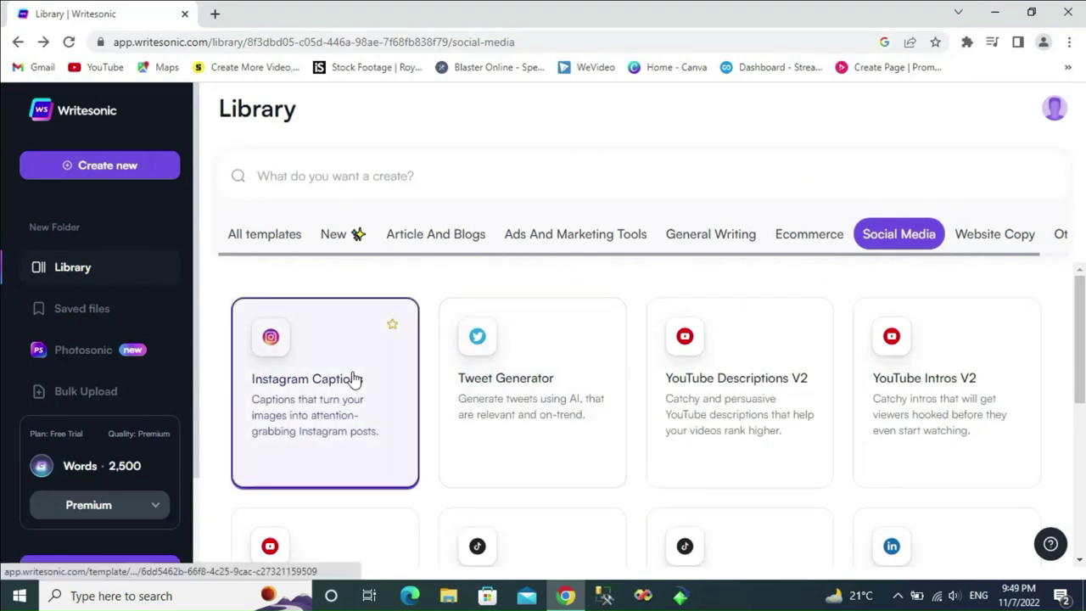
Generate Instagram captions for 'first day of my daughter in school' and select the first caption
{"action": "left_click", "coordinate": [353, 379]}
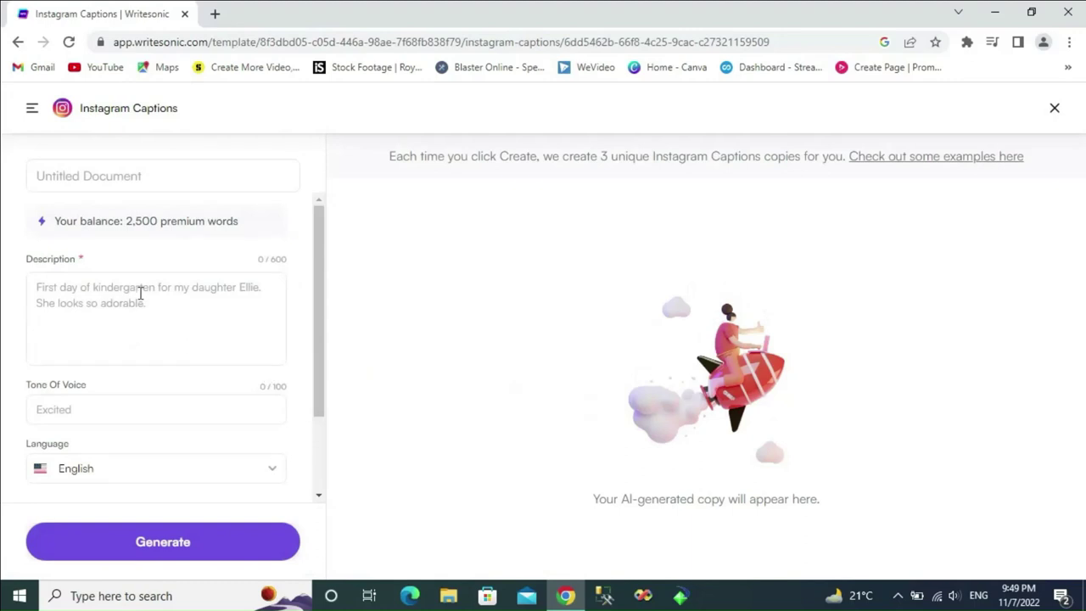
{"action": "left_click", "coordinate": [141, 292]}
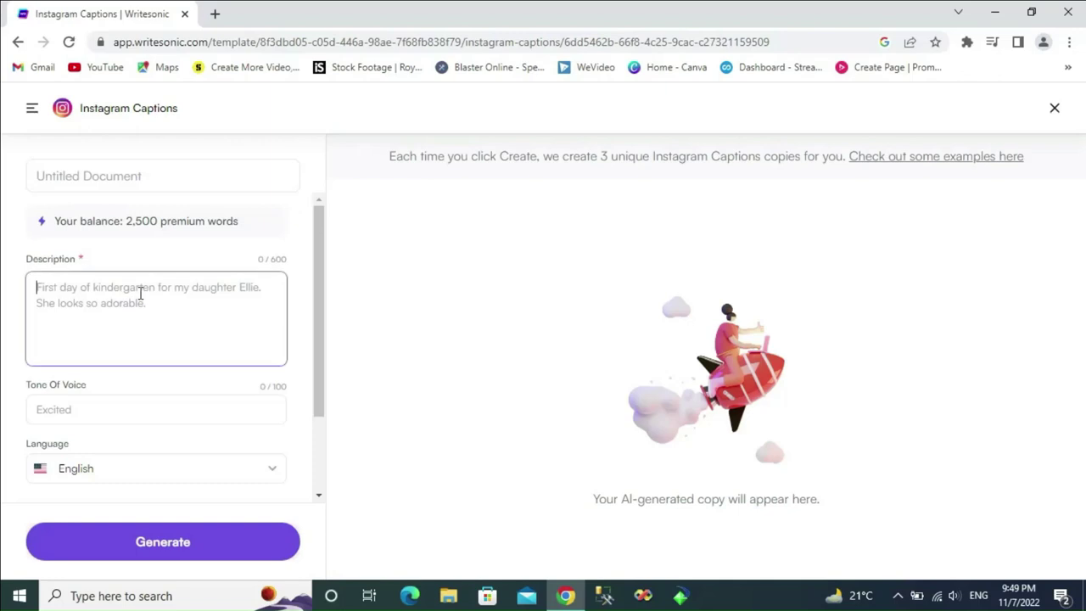
{"action": "type", "text": "first day of my daughter in school"}
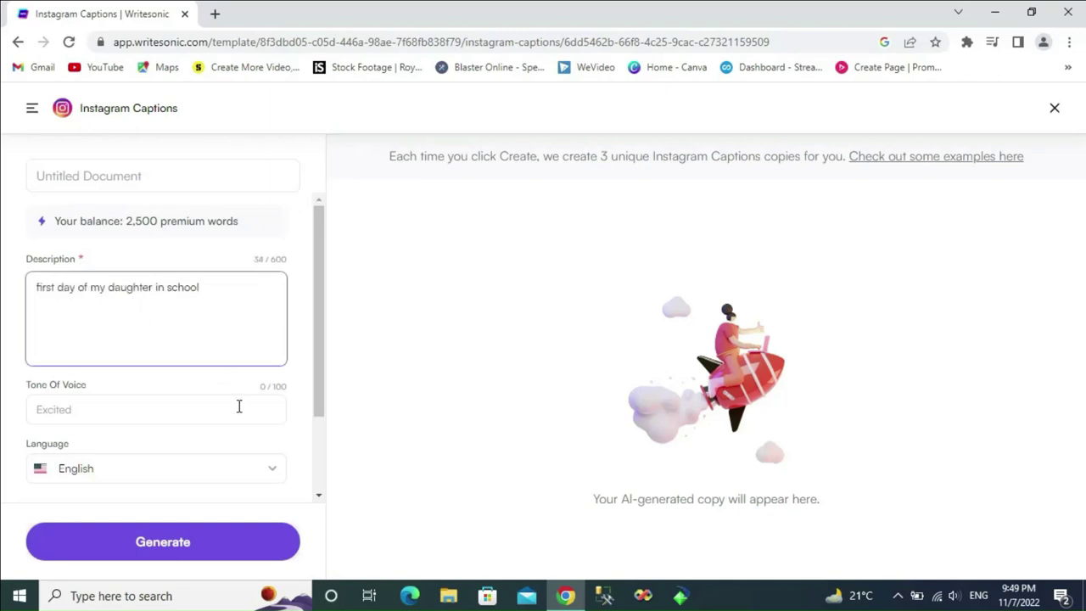
{"action": "scroll", "coordinate": [239, 406], "scroll_direction": "down", "scroll_amount": 1}
{"action": "left_click", "coordinate": [223, 546]}
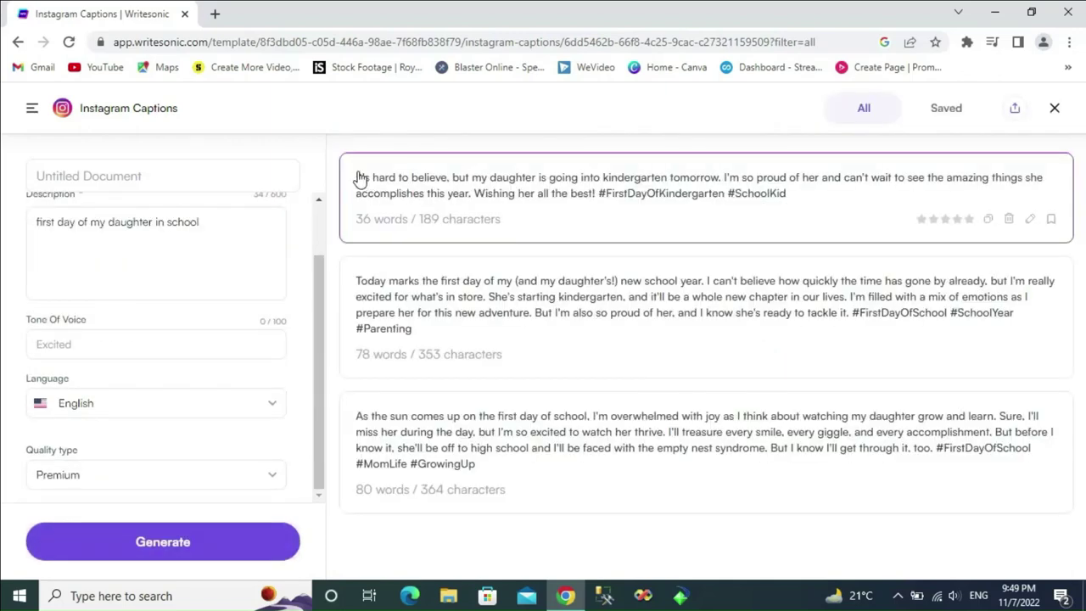
{"action": "left_click_drag", "start_coordinate": [360, 178], "coordinate": [505, 210]}
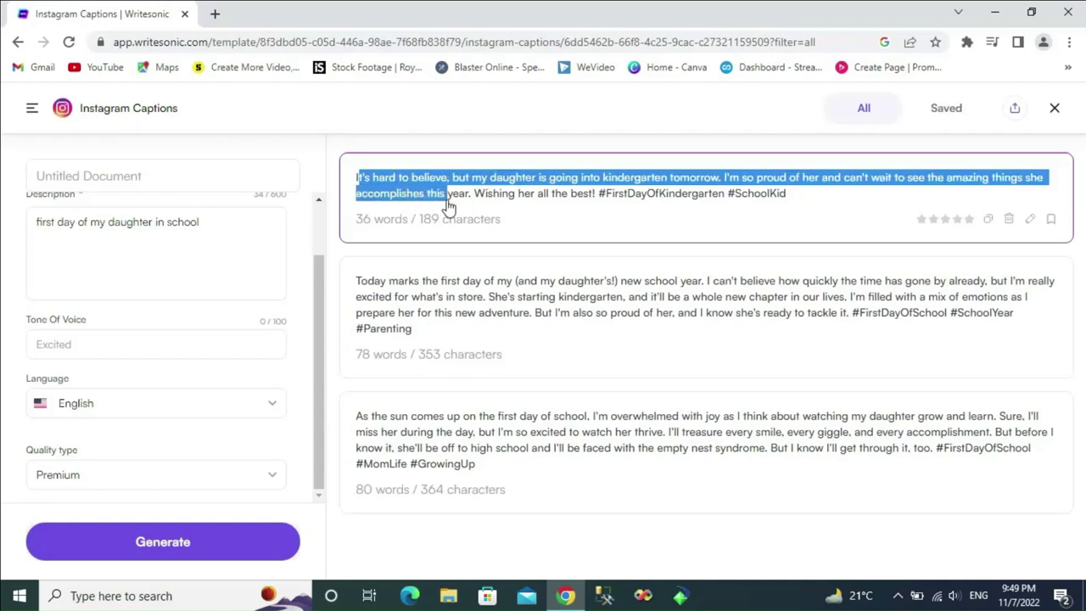
{"action": "left_click", "coordinate": [591, 195]}
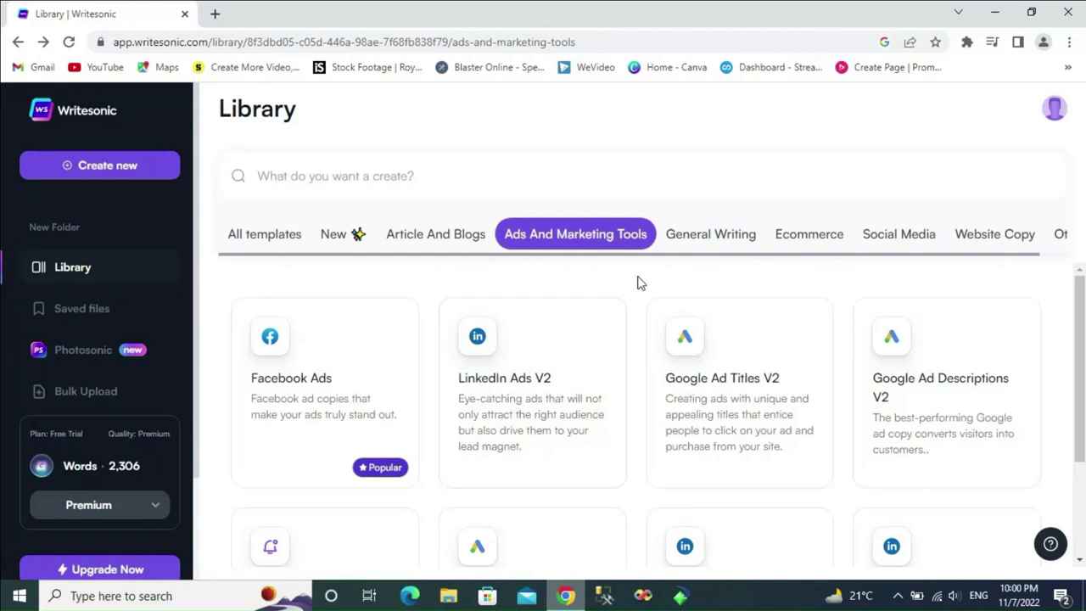
Scroll the template library to the AI Article Writer 3.0 card under Article And Blogs
{"action": "scroll", "coordinate": [641, 282], "scroll_direction": "down", "scroll_amount": 1}
{"action": "scroll", "coordinate": [641, 282], "scroll_direction": "down", "scroll_amount": 1}
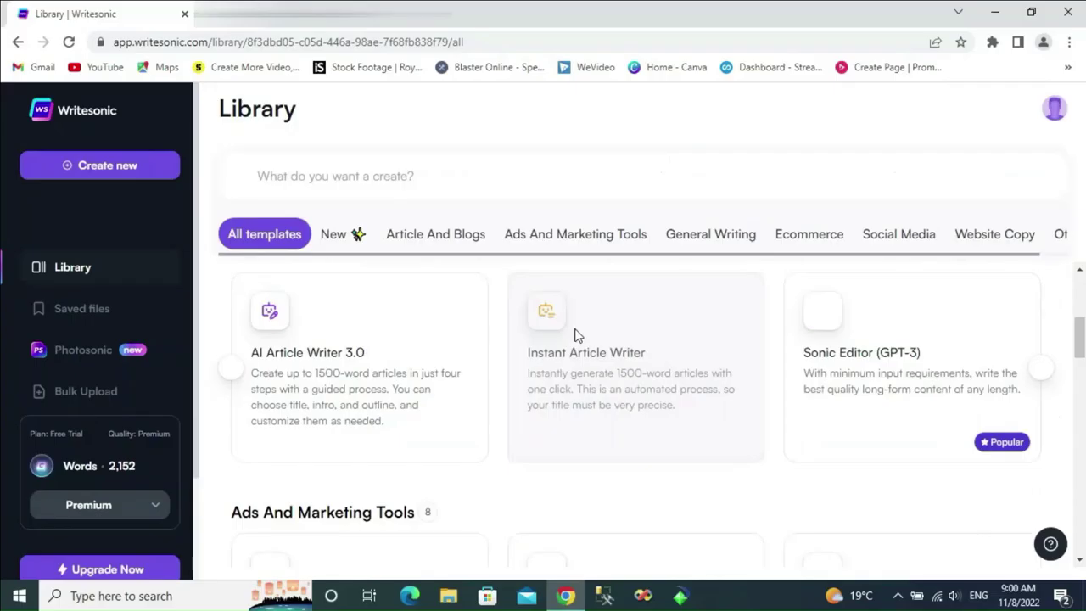
{"action": "scroll", "coordinate": [575, 332], "scroll_direction": "up", "scroll_amount": 1}
{"action": "scroll", "coordinate": [574, 332], "scroll_direction": "up", "scroll_amount": 3}
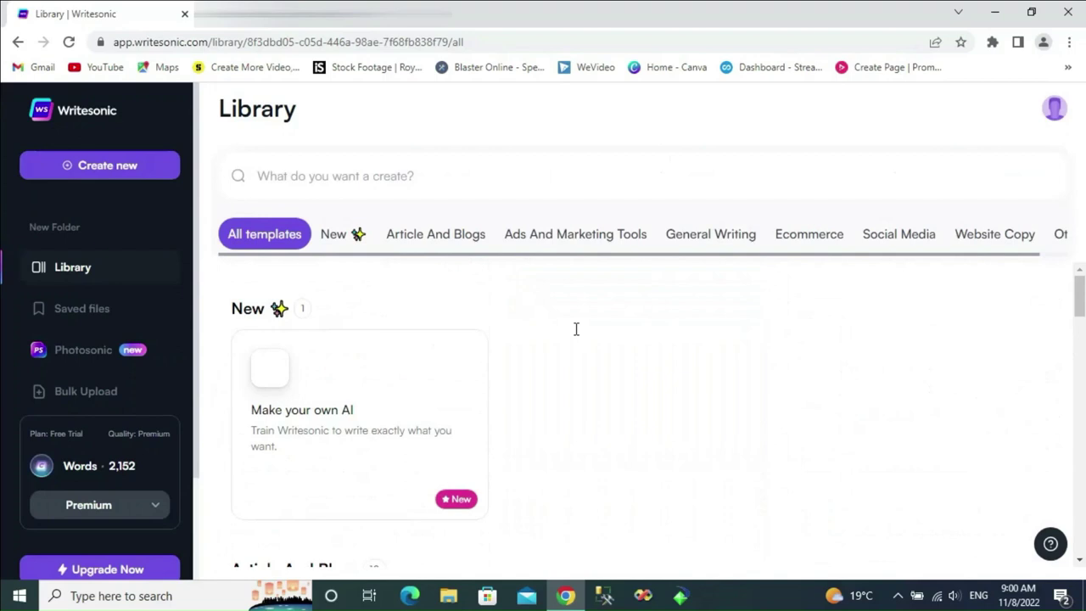
{"action": "scroll", "coordinate": [574, 336], "scroll_direction": "down", "scroll_amount": 2}
{"action": "scroll", "coordinate": [575, 336], "scroll_direction": "down", "scroll_amount": 2}
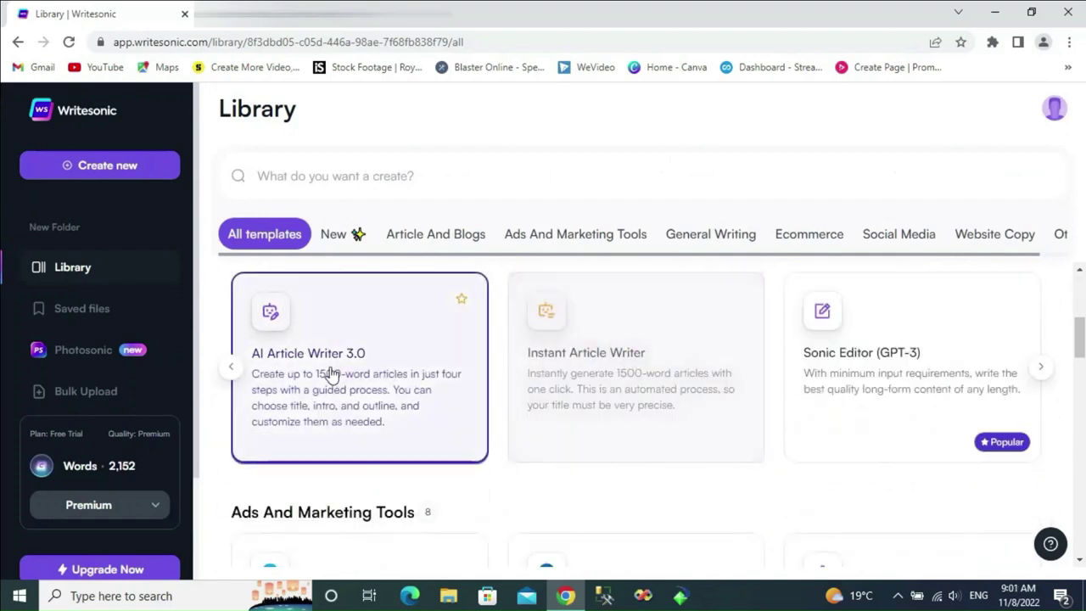
Start an AI Article Writer 3.0 article titled 'tea' with the pasted tea intro
{"action": "left_click", "coordinate": [329, 375]}
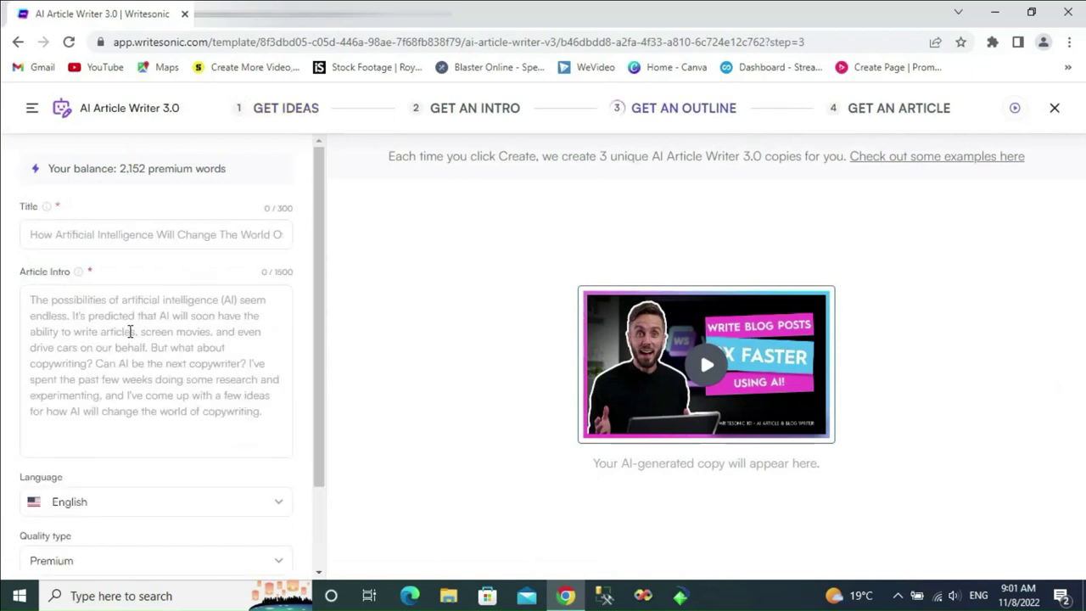
{"action": "left_click", "coordinate": [64, 229]}
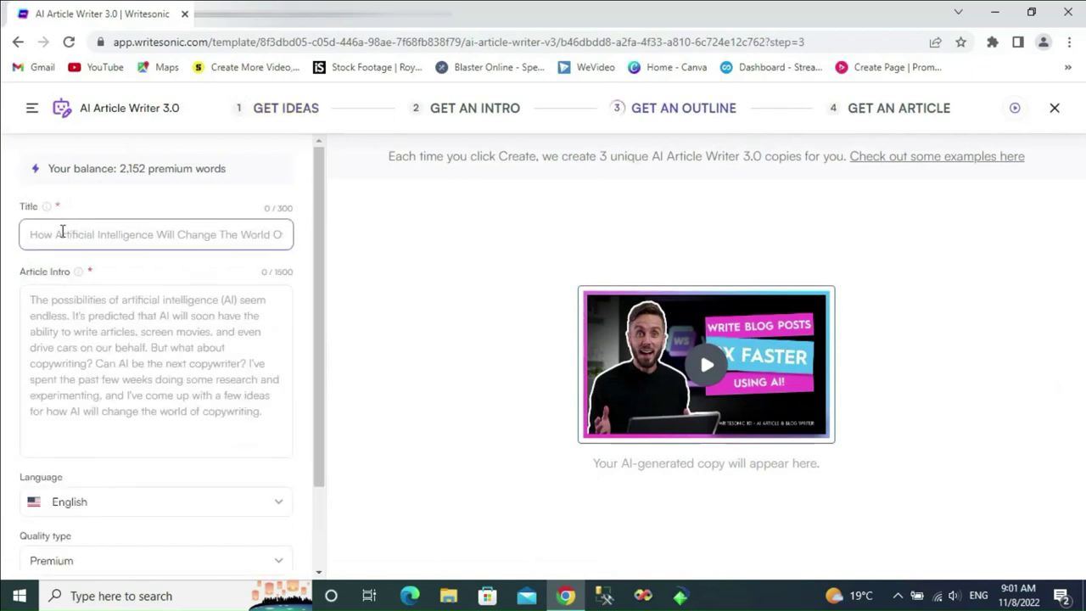
{"action": "type", "text": "tea"}
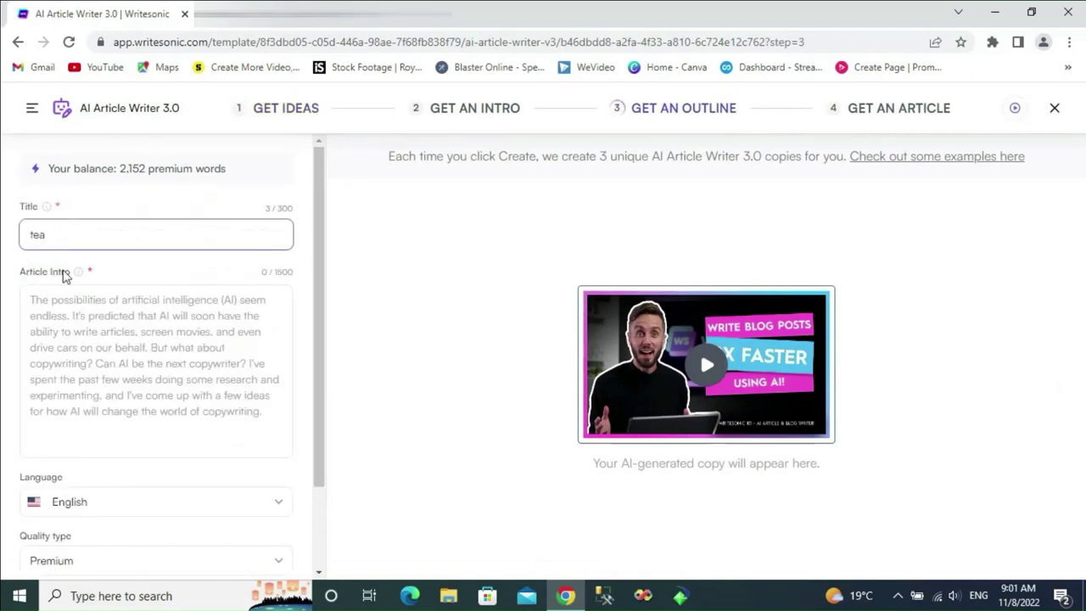
{"action": "left_click", "coordinate": [72, 302]}
{"action": "type", "text": "Tea is an aromatic beverage prepared by pouring hot or boiling water over cured or fresh leaves of Camellia synesis"}
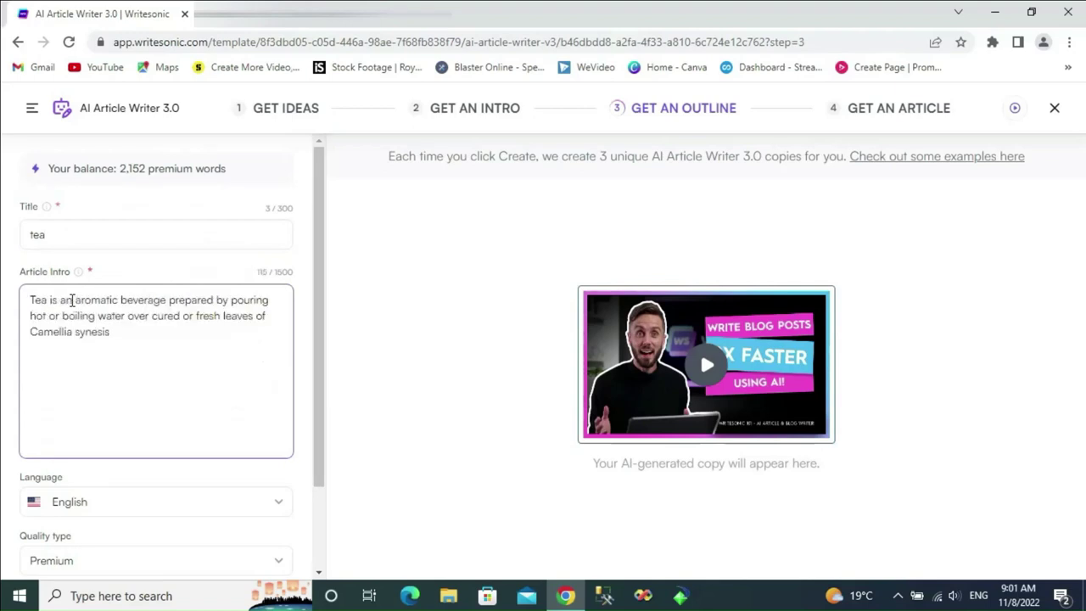
Generate outline options and select the points of the tea-making outline
{"action": "scroll", "coordinate": [205, 385], "scroll_direction": "down", "scroll_amount": 2}
{"action": "left_click", "coordinate": [156, 539]}
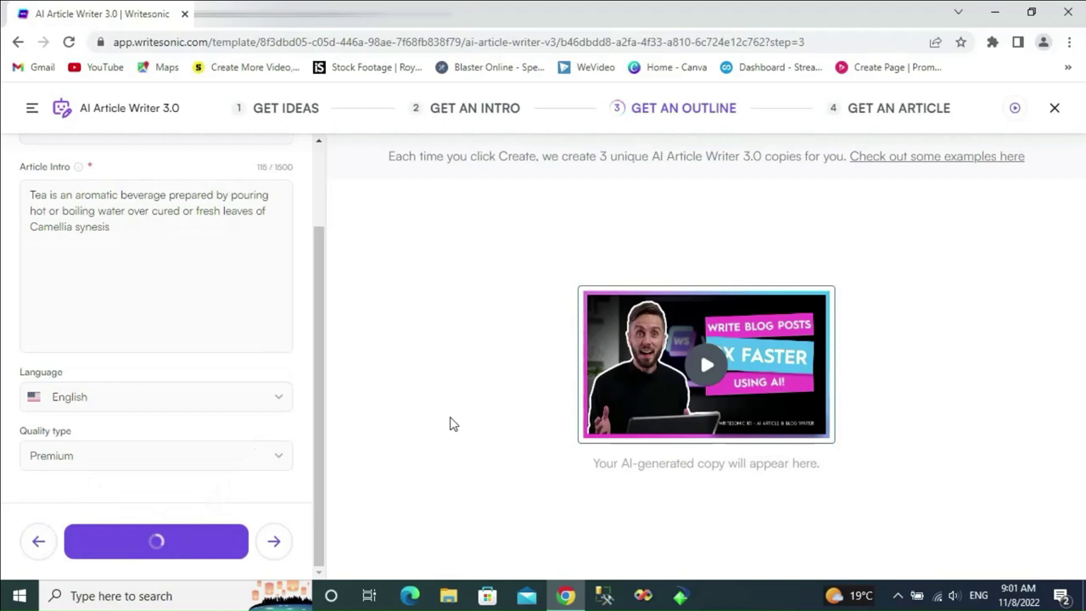
{"action": "mouse_move", "coordinate": [699, 299]}
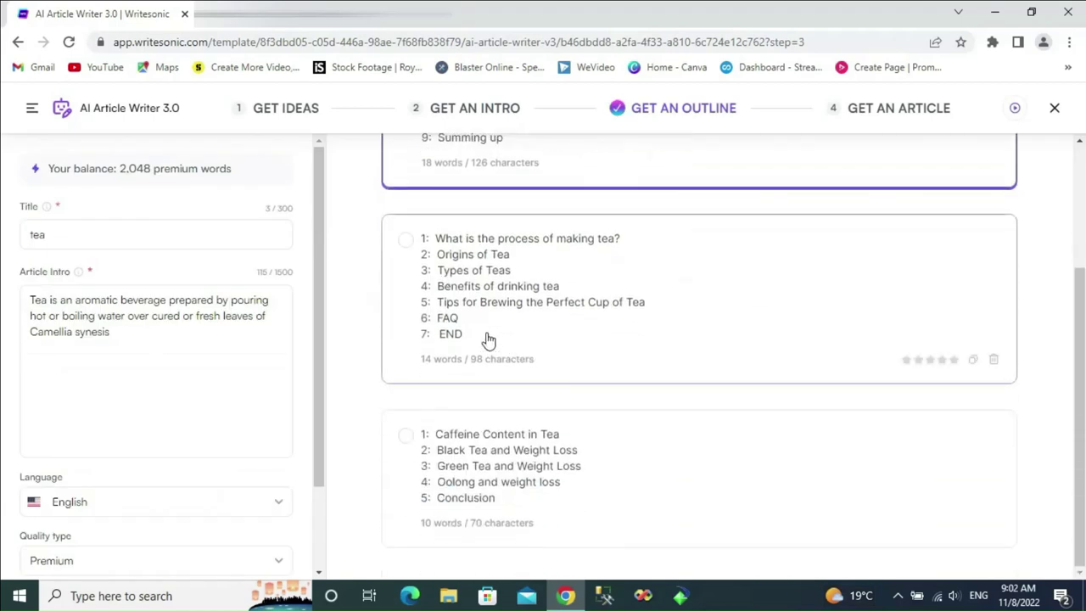
{"action": "left_click_drag", "start_coordinate": [481, 339], "coordinate": [428, 240]}
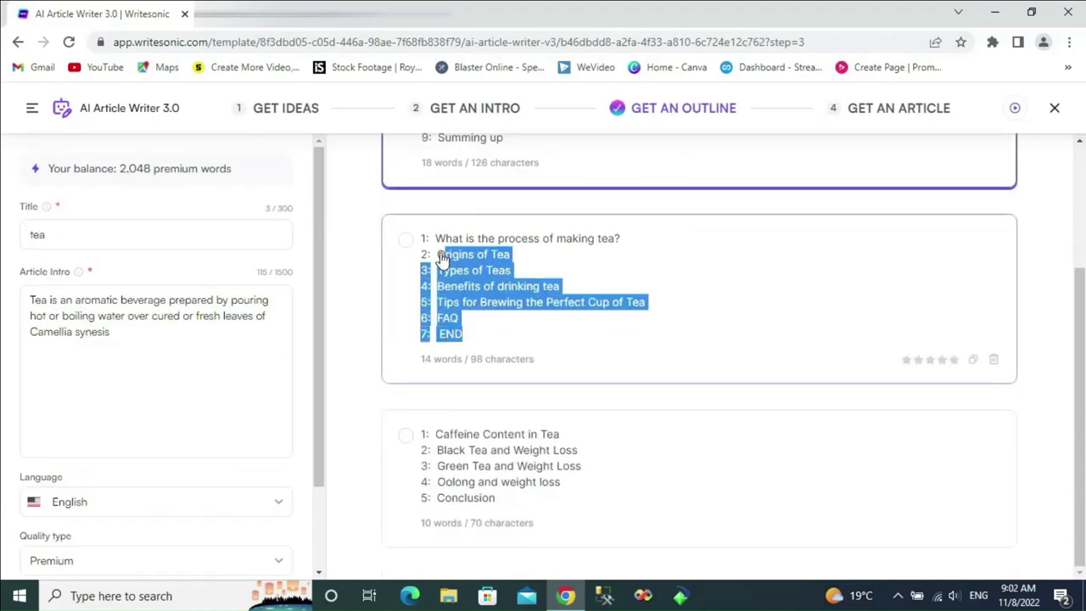
Choose the tea-making outline and generate the full tea article
{"action": "left_click", "coordinate": [406, 239]}
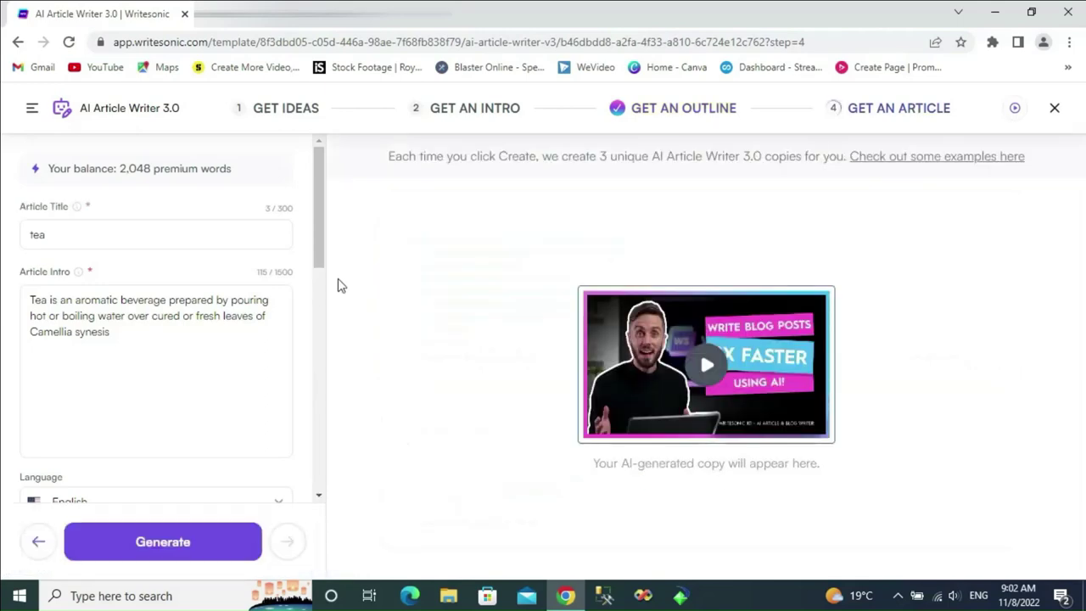
{"action": "left_click_drag", "start_coordinate": [320, 273], "coordinate": [321, 475]}
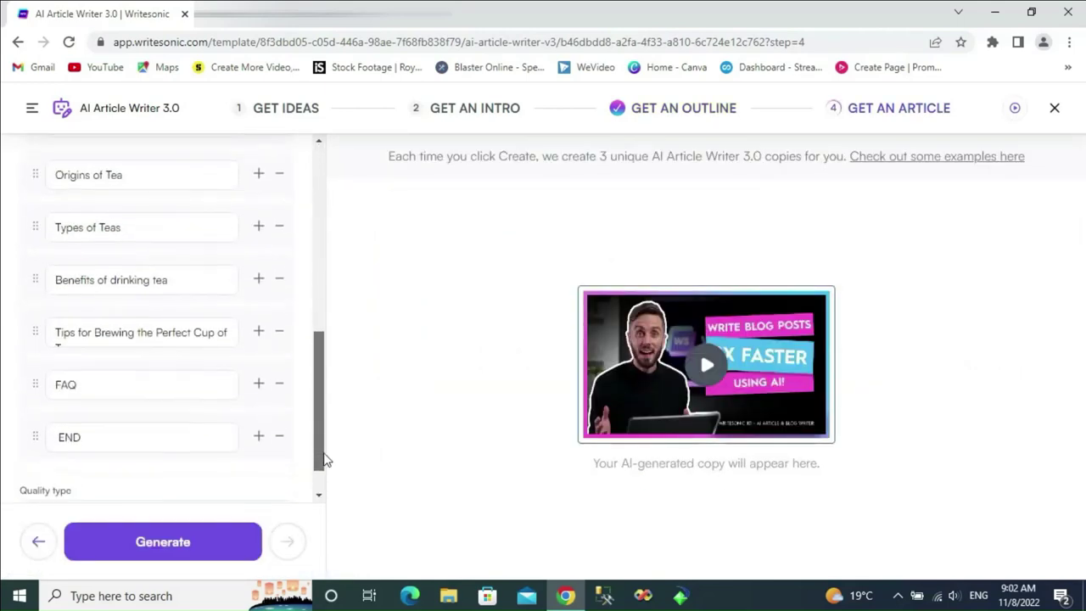
{"action": "left_click", "coordinate": [198, 547]}
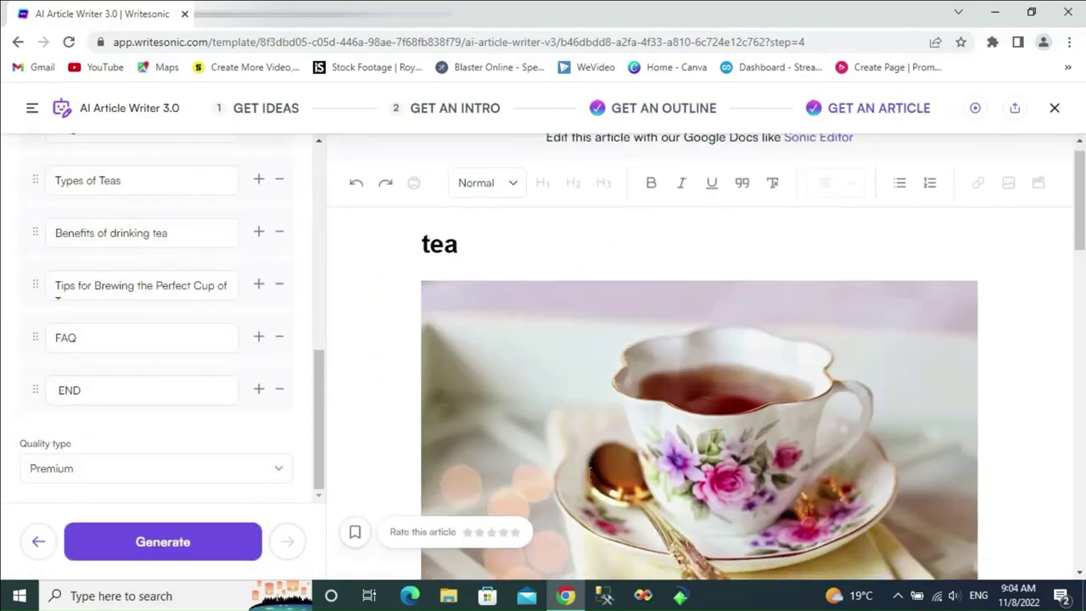
{"action": "scroll", "coordinate": [587, 475], "scroll_direction": "down", "scroll_amount": 5}
{"action": "scroll", "coordinate": [587, 475], "scroll_direction": "up", "scroll_amount": 5}
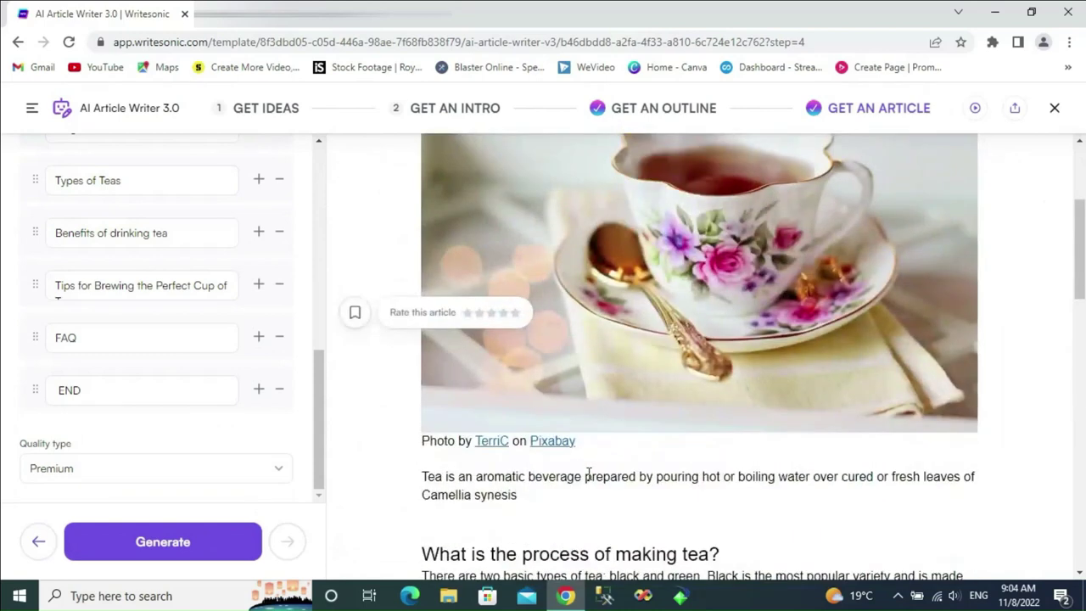
{"action": "scroll", "coordinate": [588, 473], "scroll_direction": "up", "scroll_amount": 1}
{"action": "scroll", "coordinate": [588, 473], "scroll_direction": "up", "scroll_amount": 2}
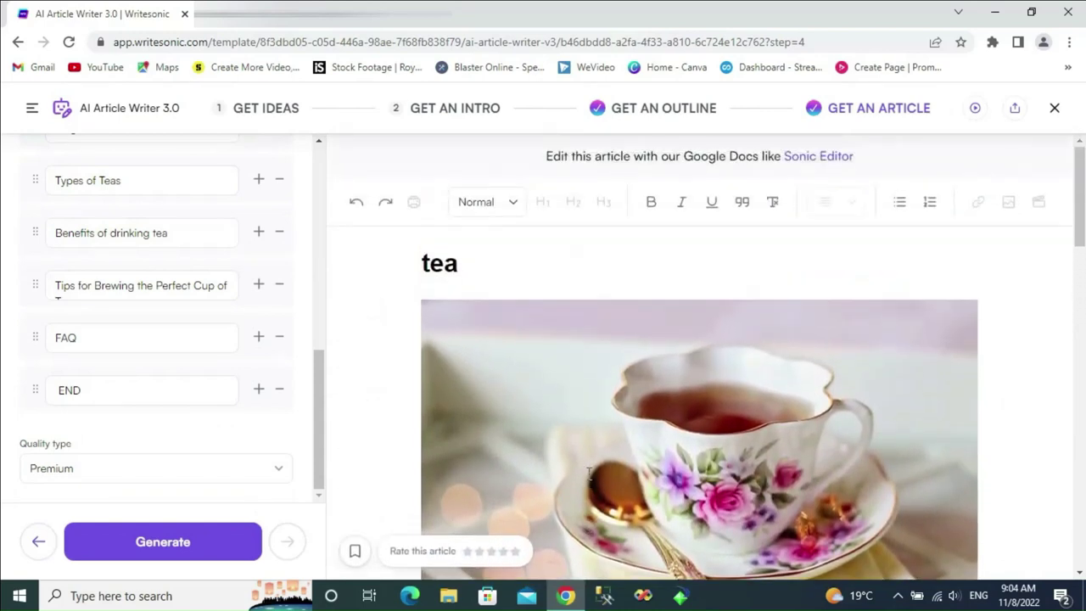
{"action": "scroll", "coordinate": [588, 473], "scroll_direction": "down", "scroll_amount": 1}
{"action": "scroll", "coordinate": [588, 473], "scroll_direction": "up", "scroll_amount": 1}
Briefly open the Normal text style list, then review the article down to FAQ and END
{"action": "left_click", "coordinate": [515, 206]}
{"action": "left_click", "coordinate": [515, 206]}
{"action": "scroll", "coordinate": [639, 308], "scroll_direction": "down", "scroll_amount": 2}
{"action": "scroll", "coordinate": [638, 308], "scroll_direction": "down", "scroll_amount": 2}
{"action": "scroll", "coordinate": [638, 308], "scroll_direction": "down", "scroll_amount": 4}
{"action": "scroll", "coordinate": [639, 309], "scroll_direction": "down", "scroll_amount": 3}
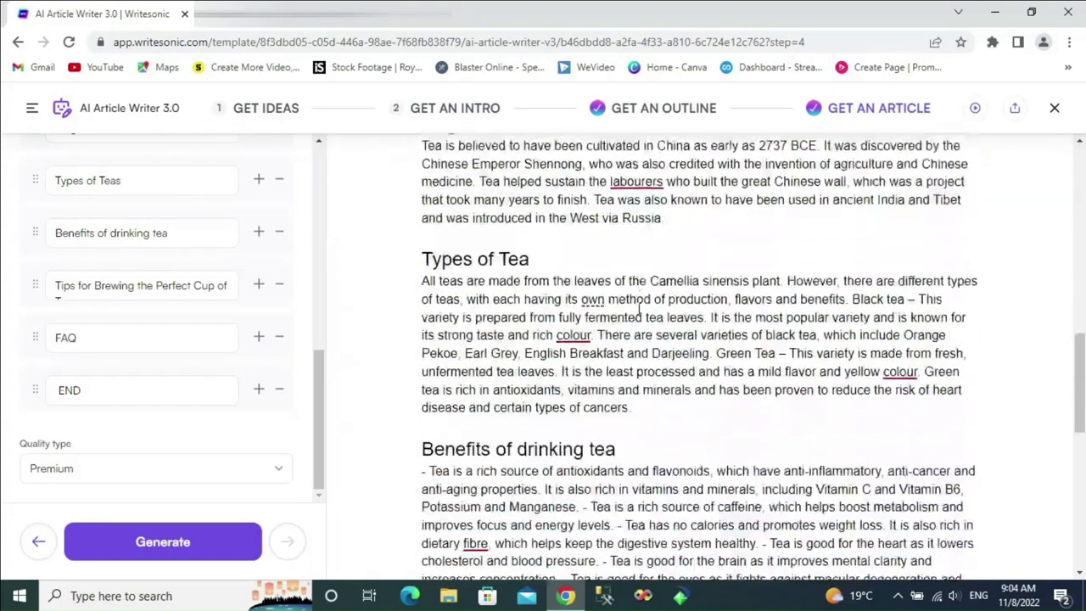
{"action": "scroll", "coordinate": [639, 309], "scroll_direction": "down", "scroll_amount": 2}
{"action": "scroll", "coordinate": [639, 309], "scroll_direction": "down", "scroll_amount": 1}
{"action": "scroll", "coordinate": [639, 311], "scroll_direction": "down", "scroll_amount": 4}
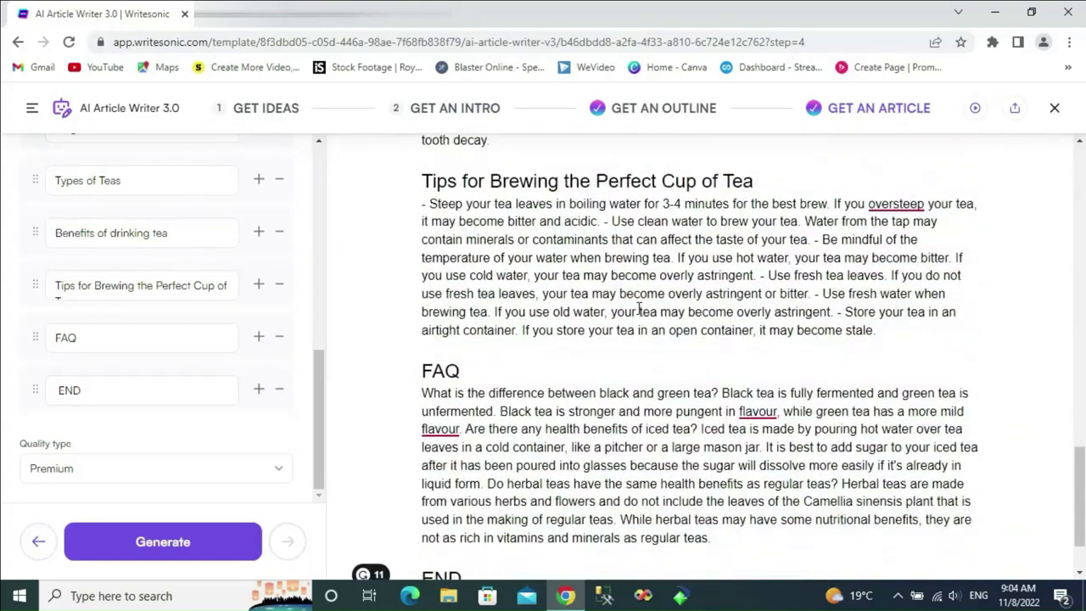
{"action": "scroll", "coordinate": [639, 310], "scroll_direction": "down", "scroll_amount": 1}
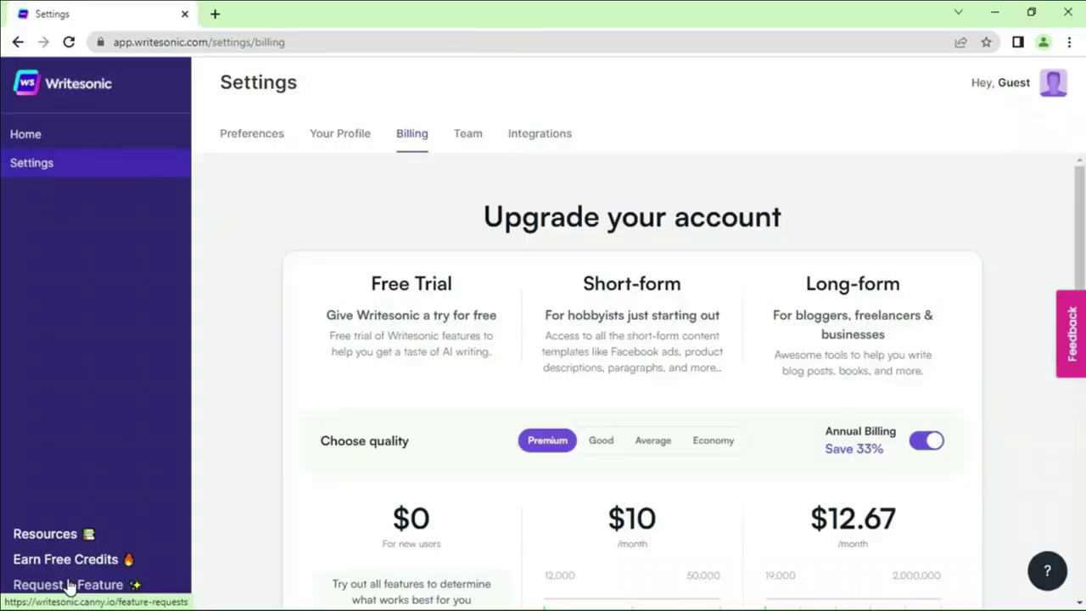
Scroll the billing page to view the Free Trial, Short-form and Long-form plan prices
{"action": "left_click_drag", "start_coordinate": [1079, 238], "coordinate": [1079, 277]}
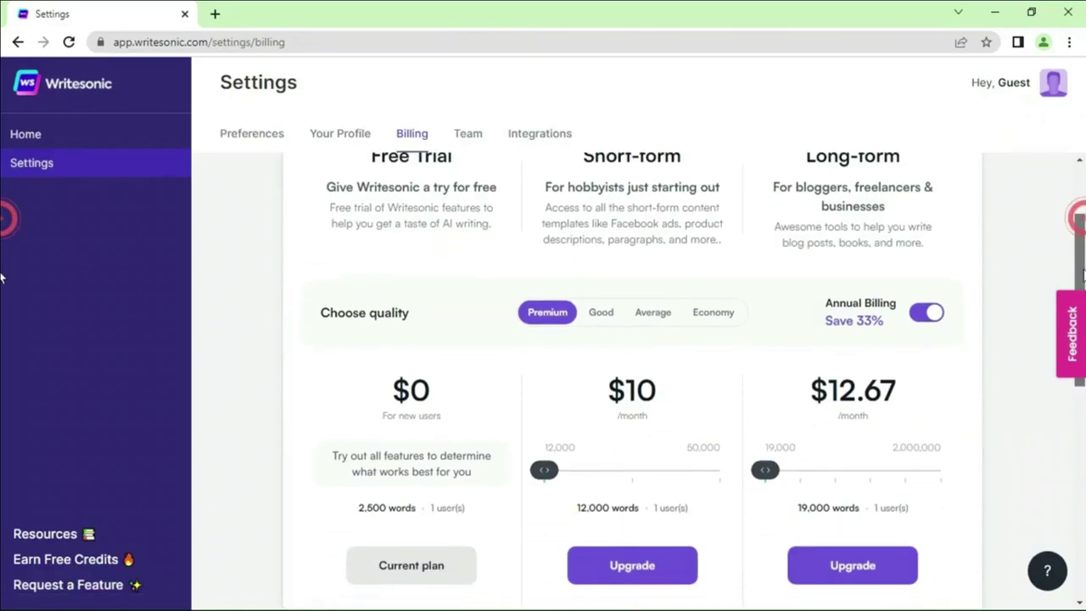